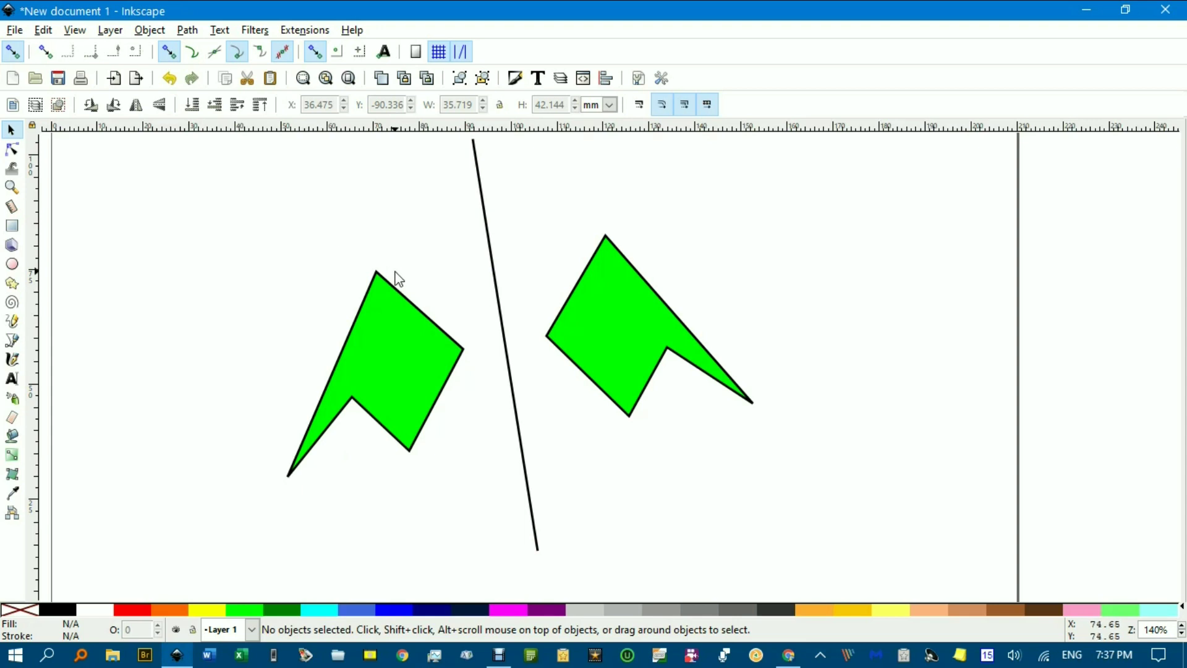
- Draw a closed seven-corner polygon with the Bezier tool on blank canvas
scroll(399, 278, "up", 10)
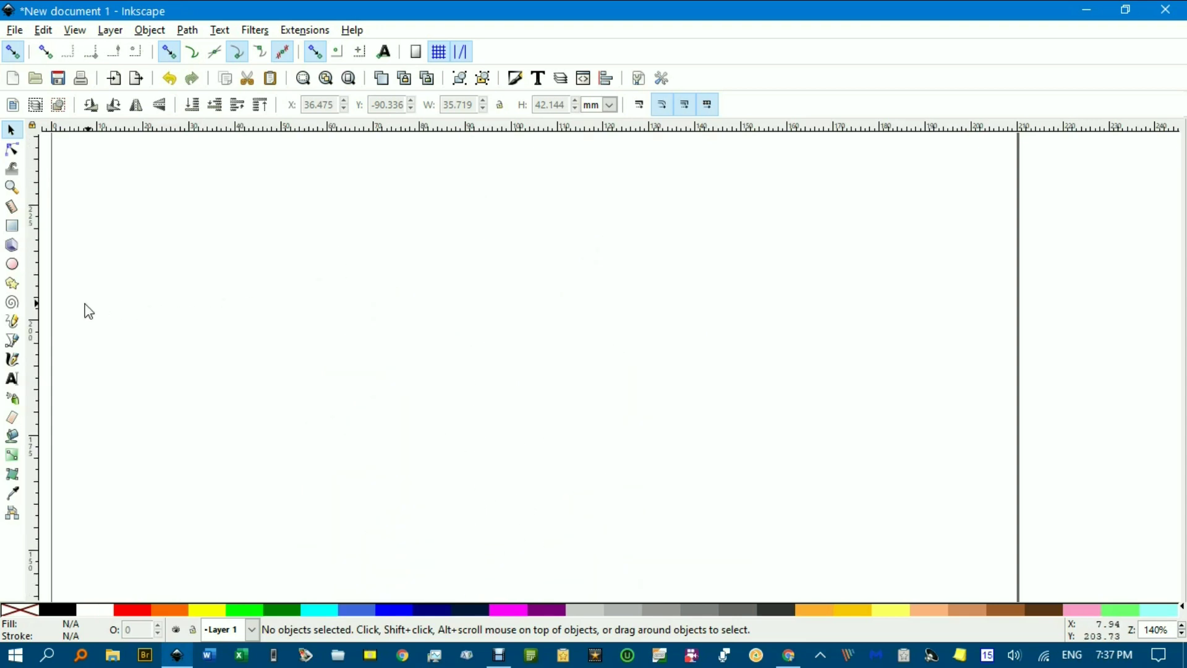
left_click(14, 342)
left_click(261, 215)
left_click(379, 232)
left_click(394, 348)
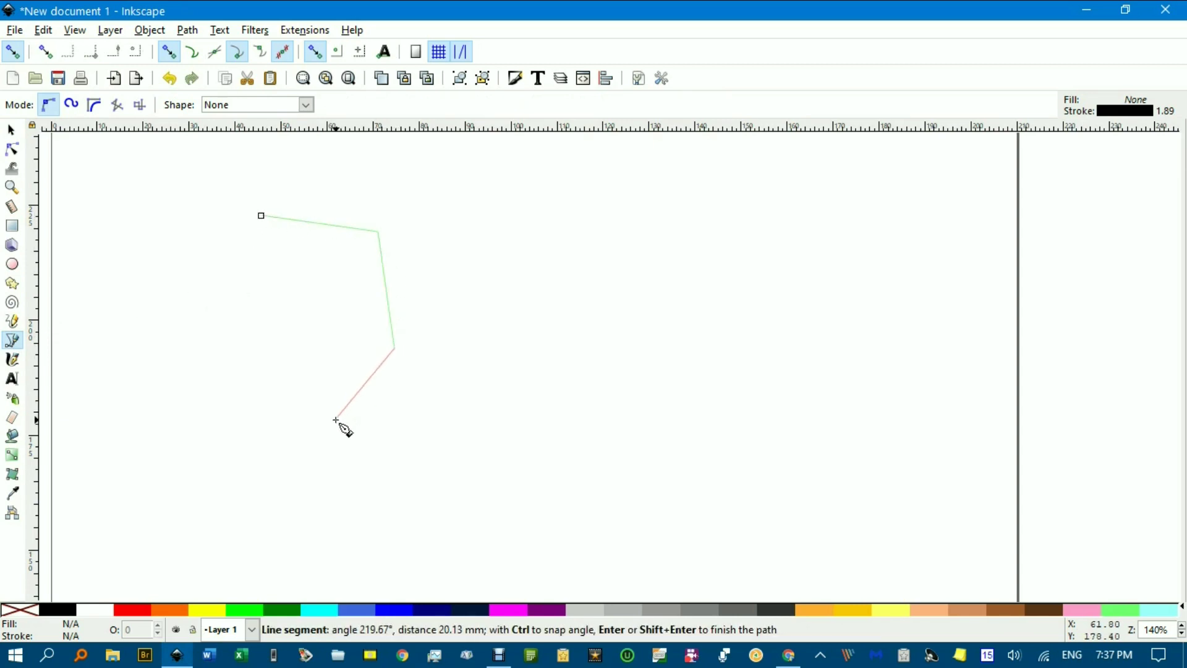
left_click(335, 418)
left_click(318, 339)
left_click(250, 311)
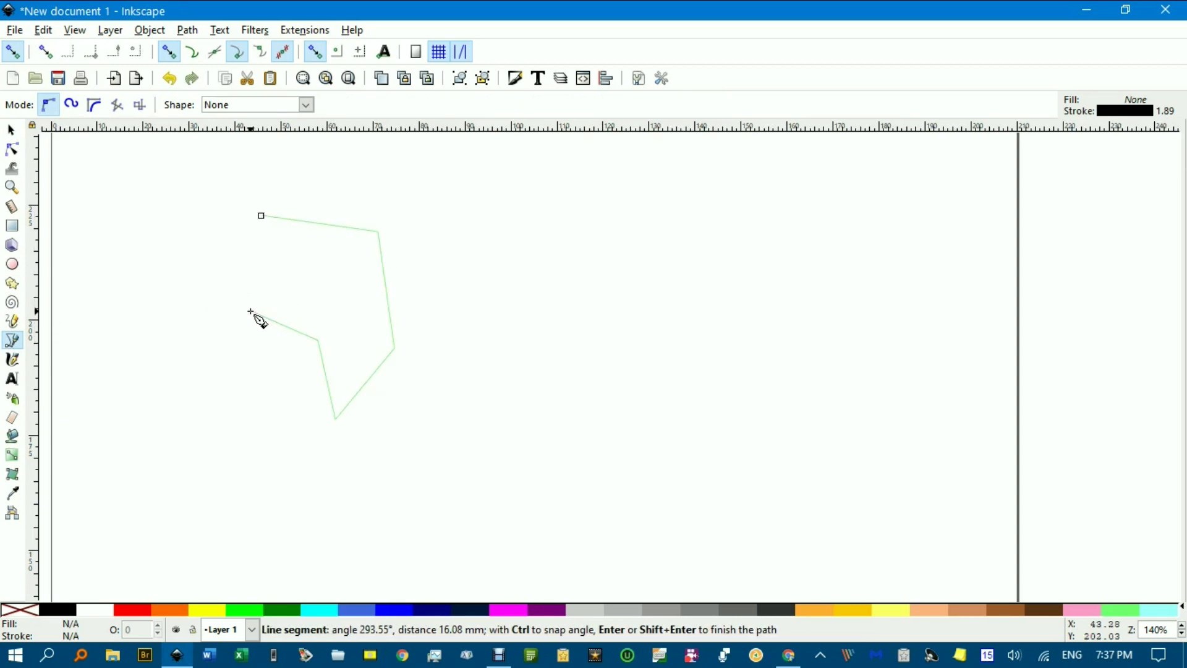
left_click(312, 290)
left_click(262, 216)
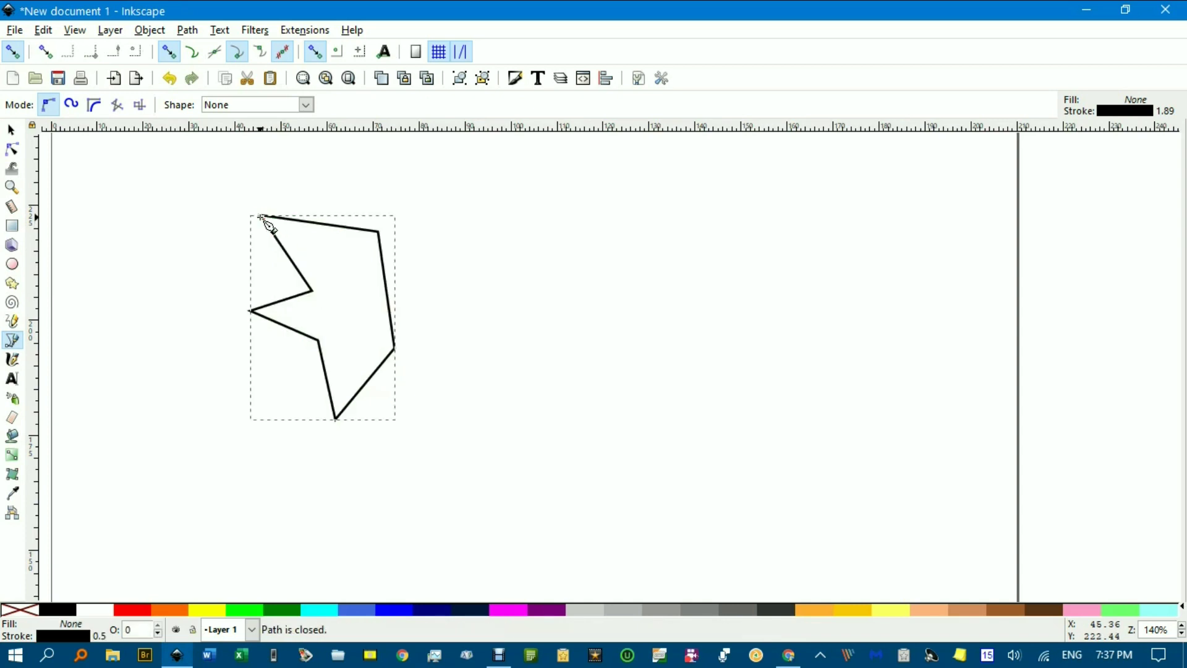
- Fill the new polygon orange and select it with the Selector tool
left_click(167, 609)
left_click(11, 129)
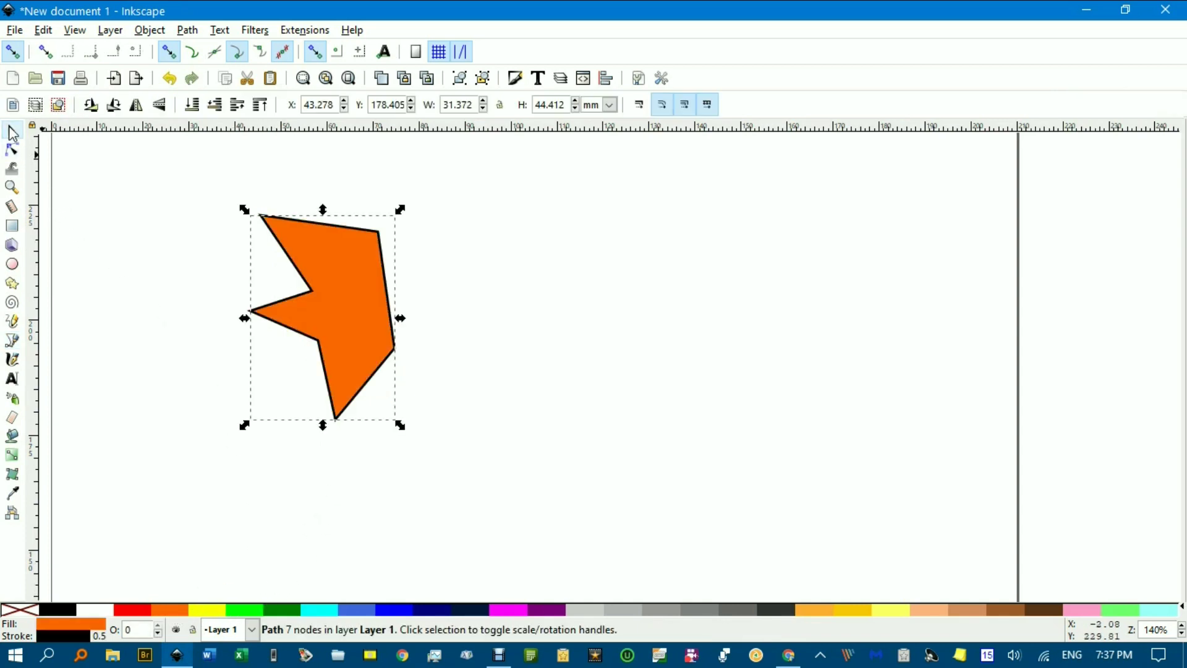
left_click(187, 31)
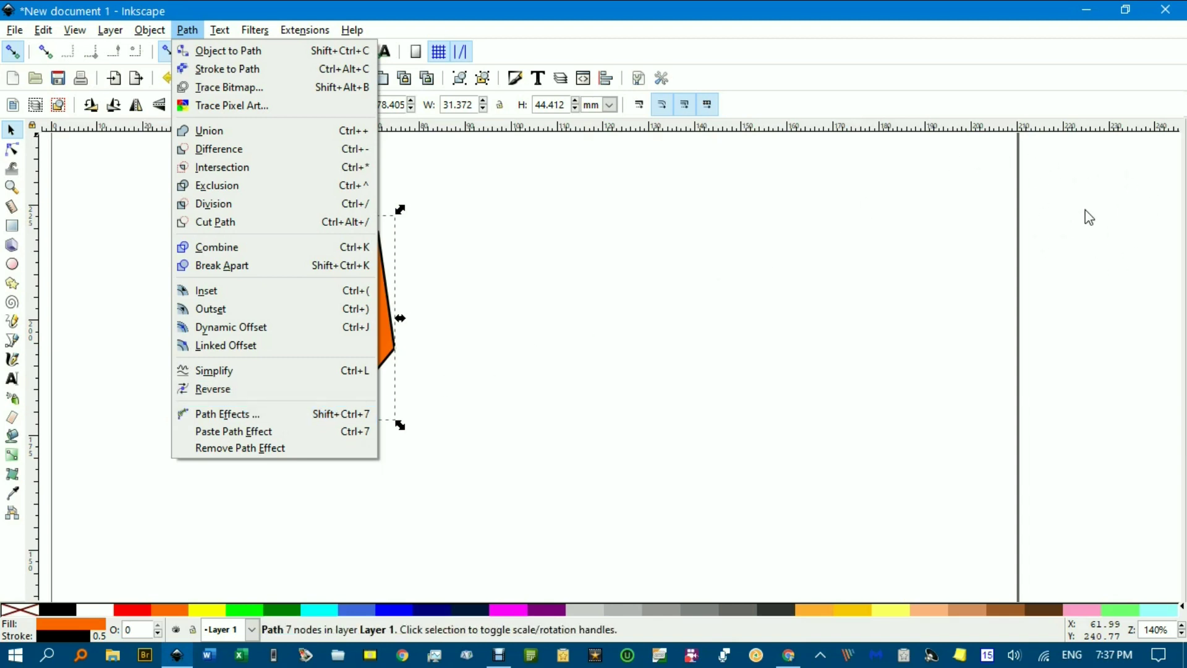
- Add a Mirror symmetry path effect to the orange polygon and enable Fuse paths
left_click(247, 417)
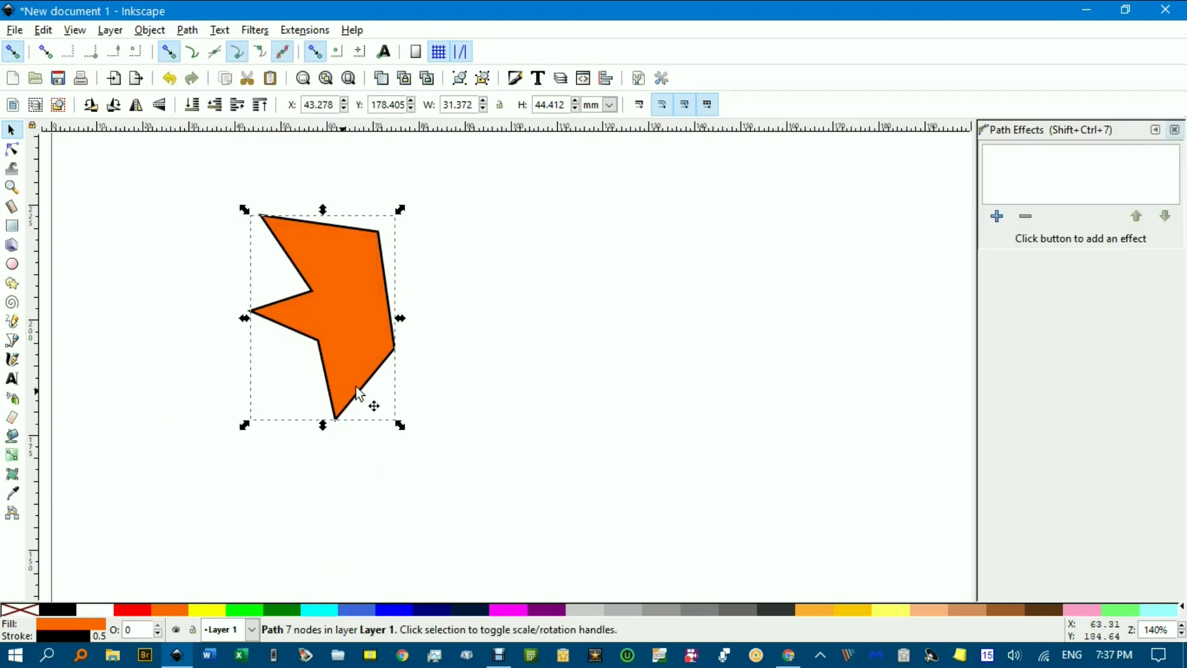
left_click(997, 218)
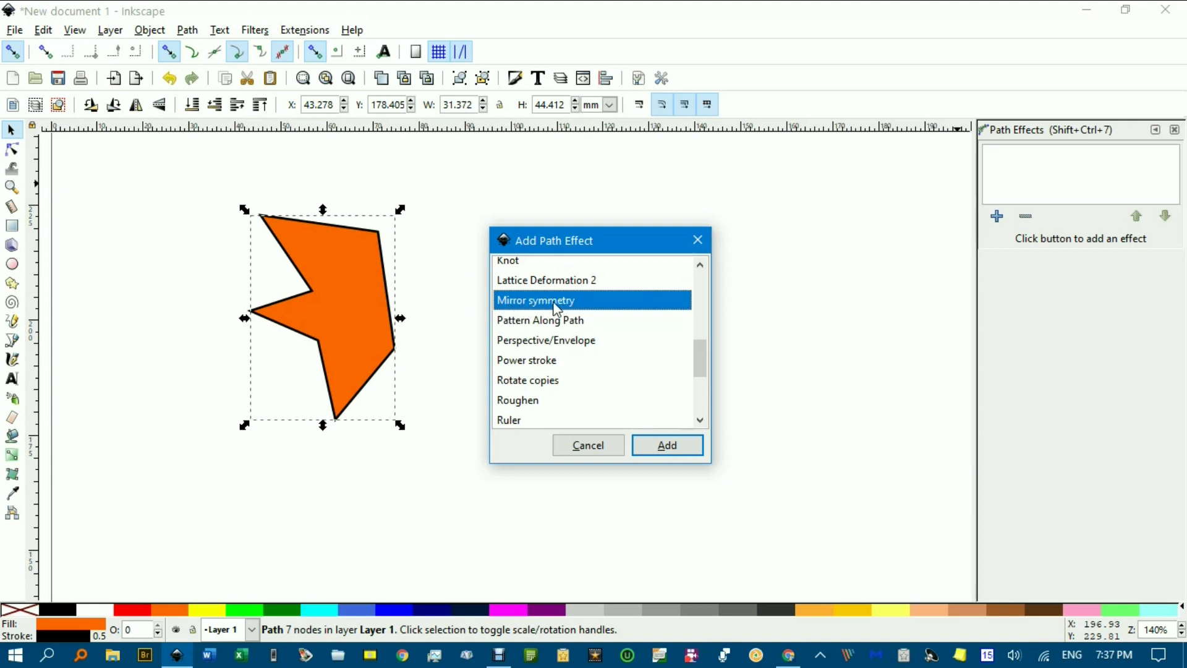
left_click(673, 447)
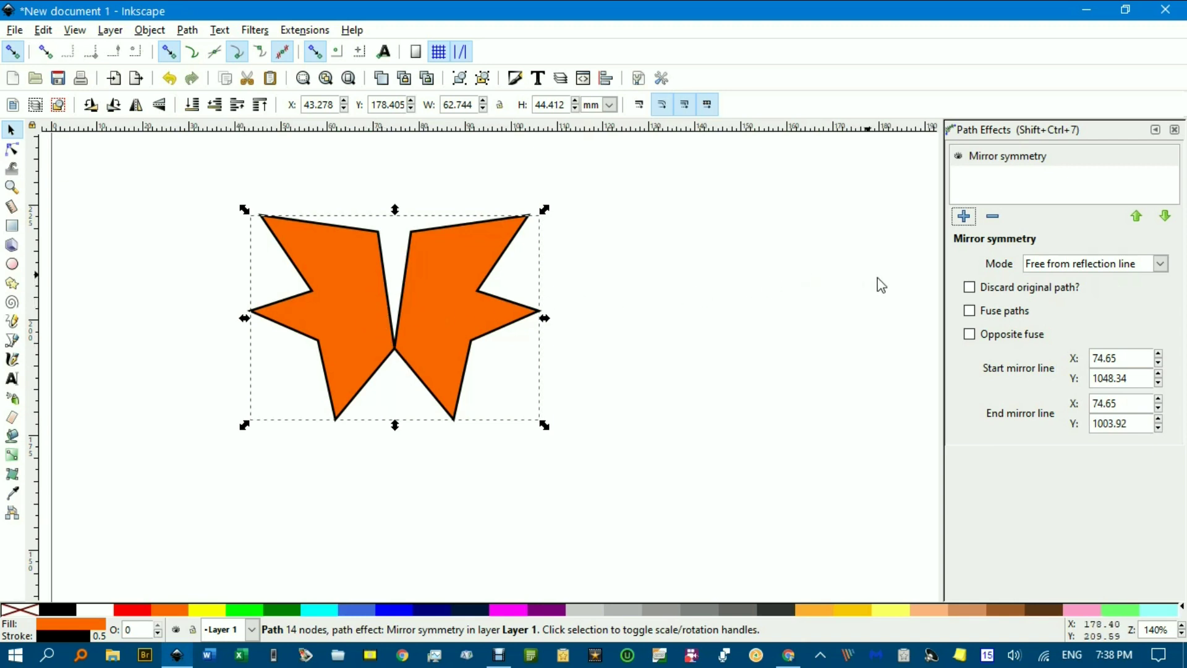
left_click(971, 315)
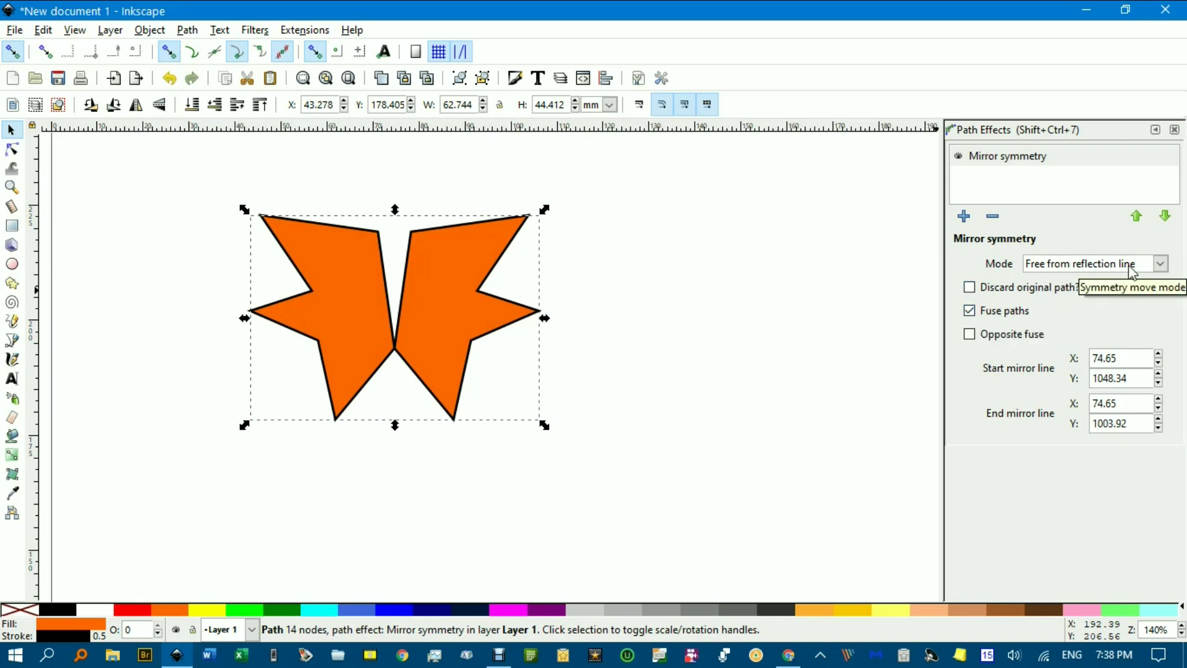
- Keep the Mirror symmetry mode set to Free from reflection line
left_click(1162, 264)
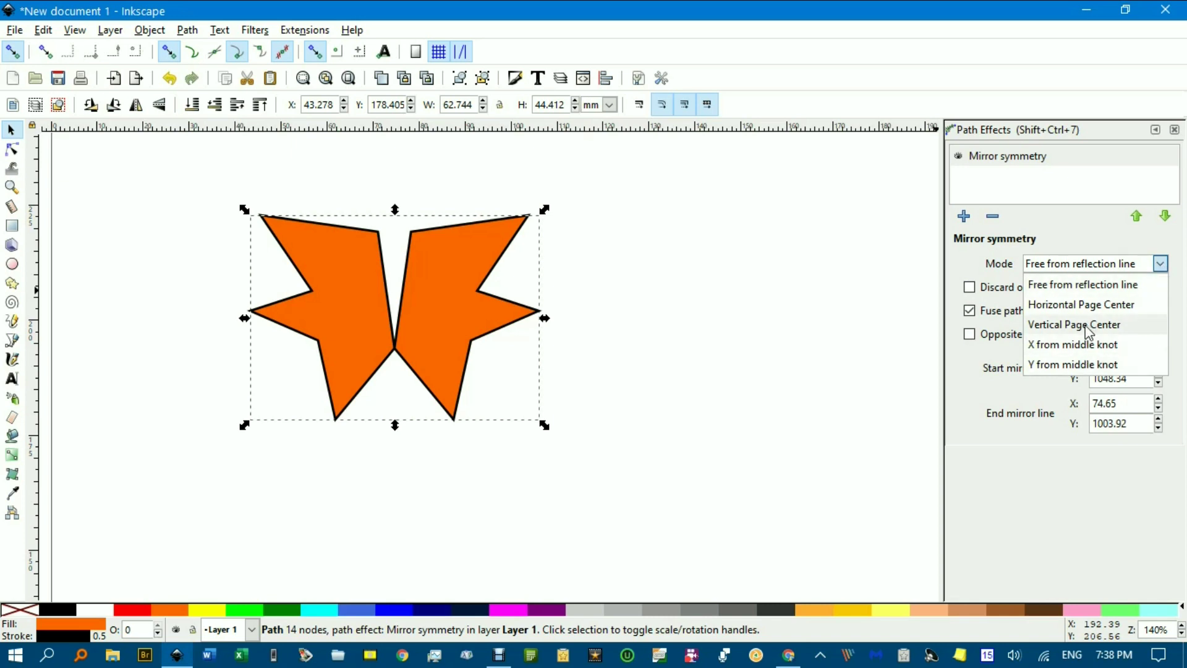
left_click(1072, 267)
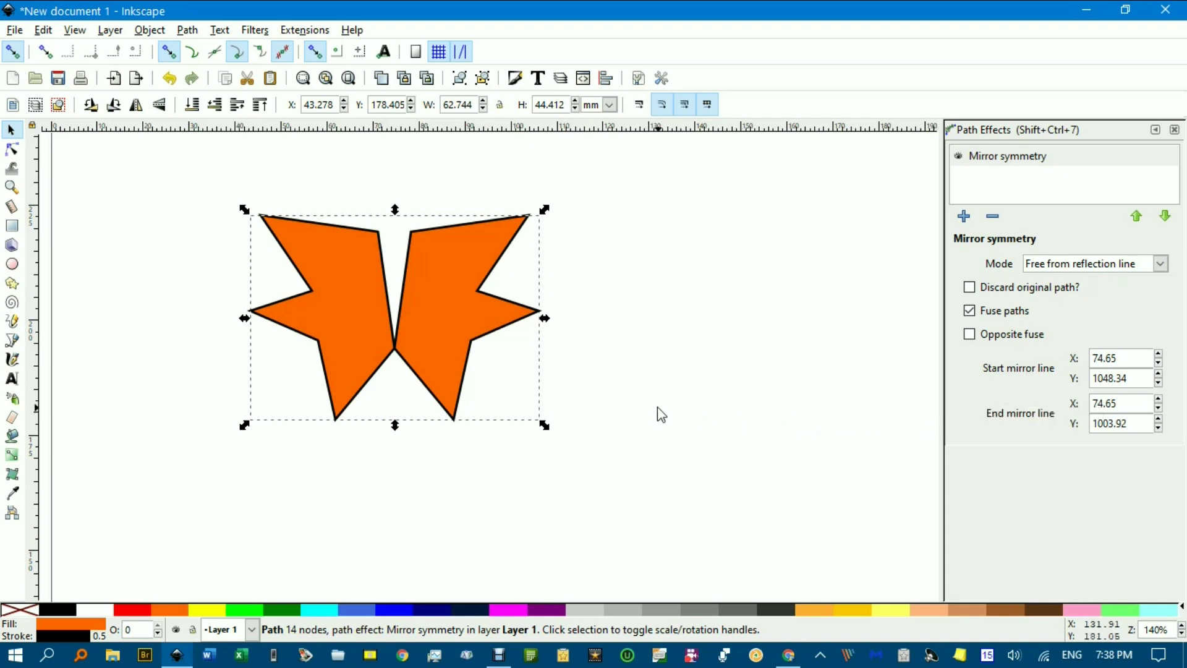
- Shift and tilt the mirror line to separate the copy, and pull the left corner outward
key("n")
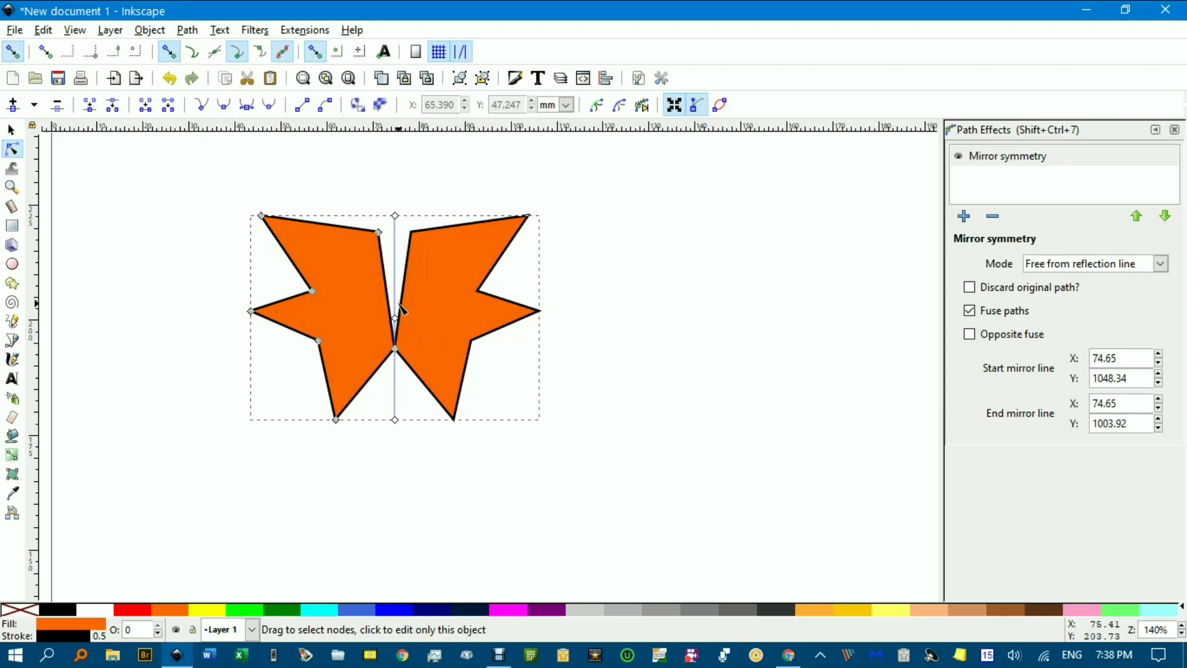
left_click_drag(394, 321, 462, 321)
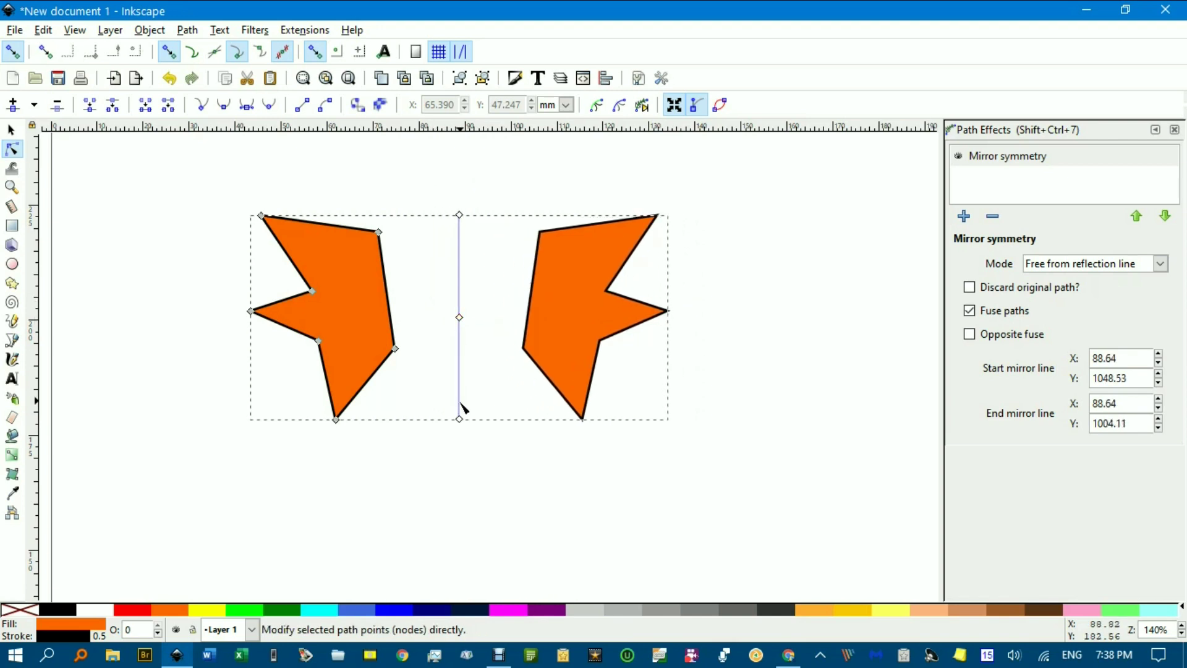
left_click_drag(460, 417, 498, 423)
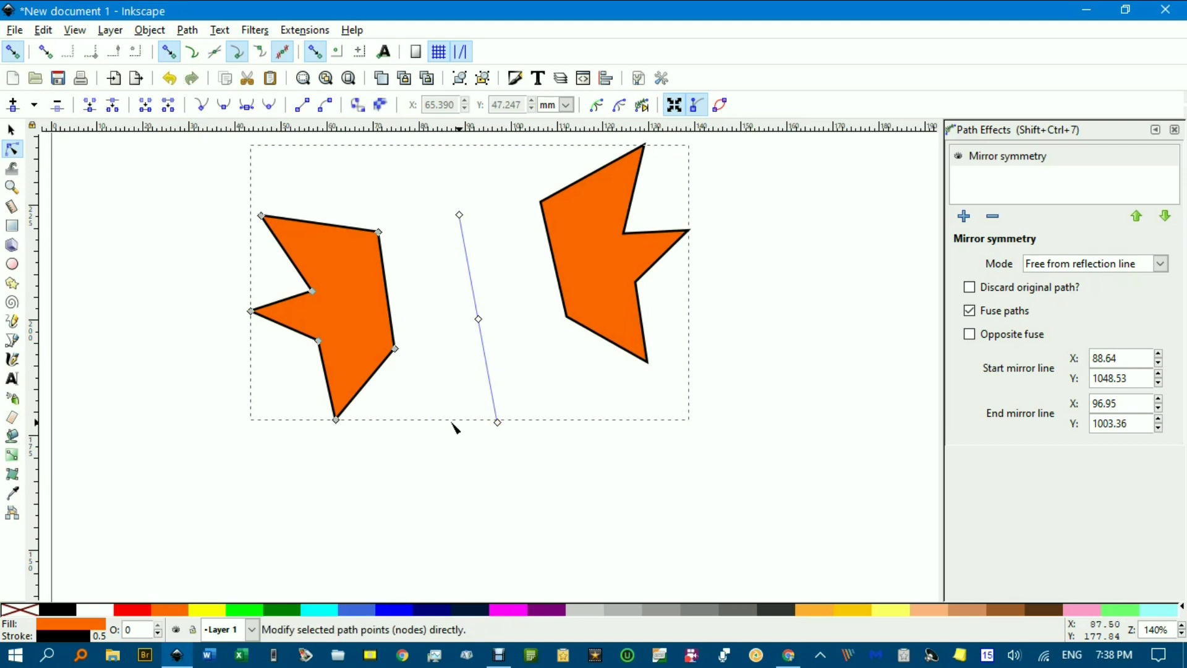
left_click_drag(254, 314, 238, 353)
left_click(499, 604)
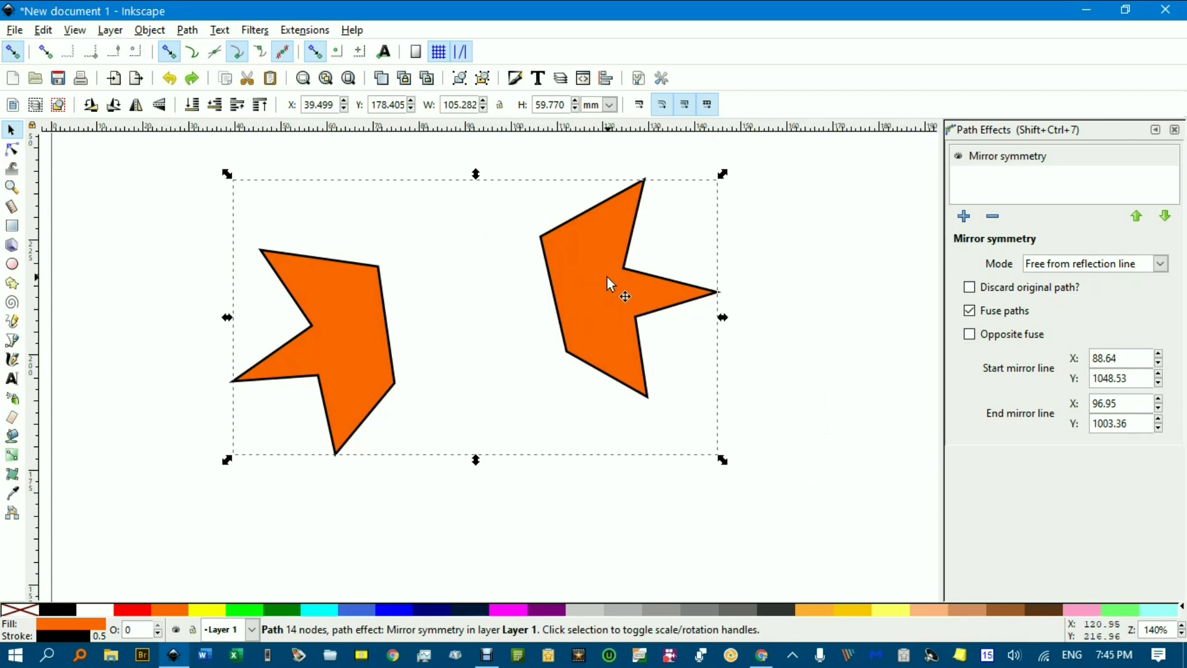
- Move the mirror line back left, re-angle it, and select the magenta shape
key("n")
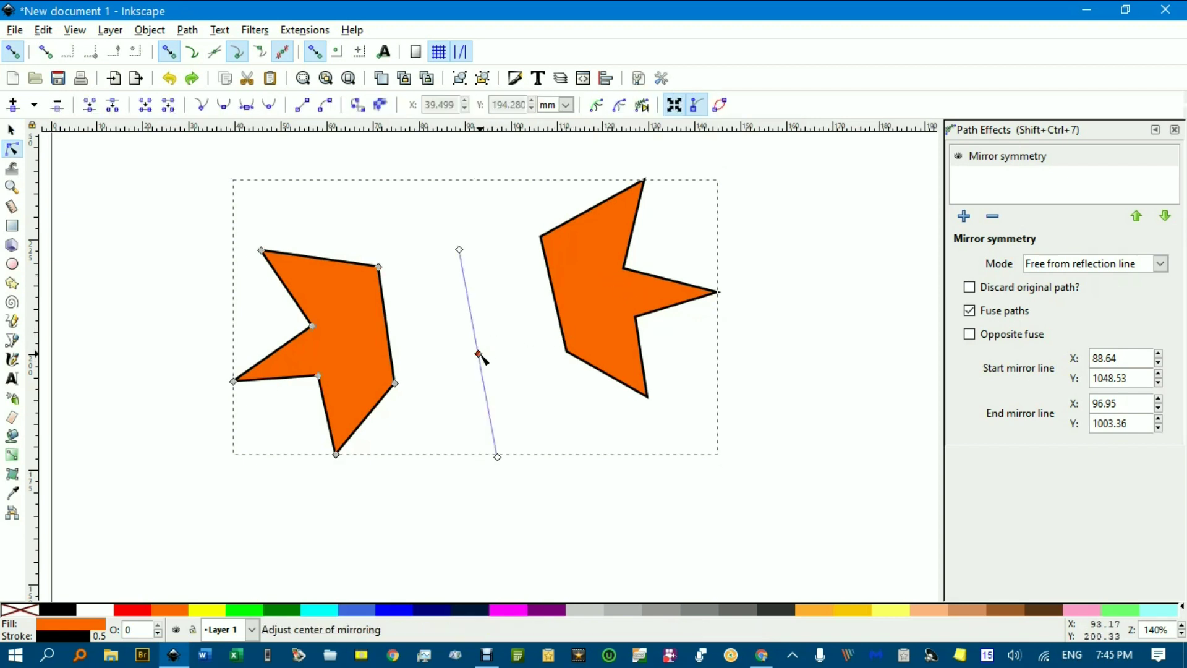
left_click_drag(479, 353, 415, 390)
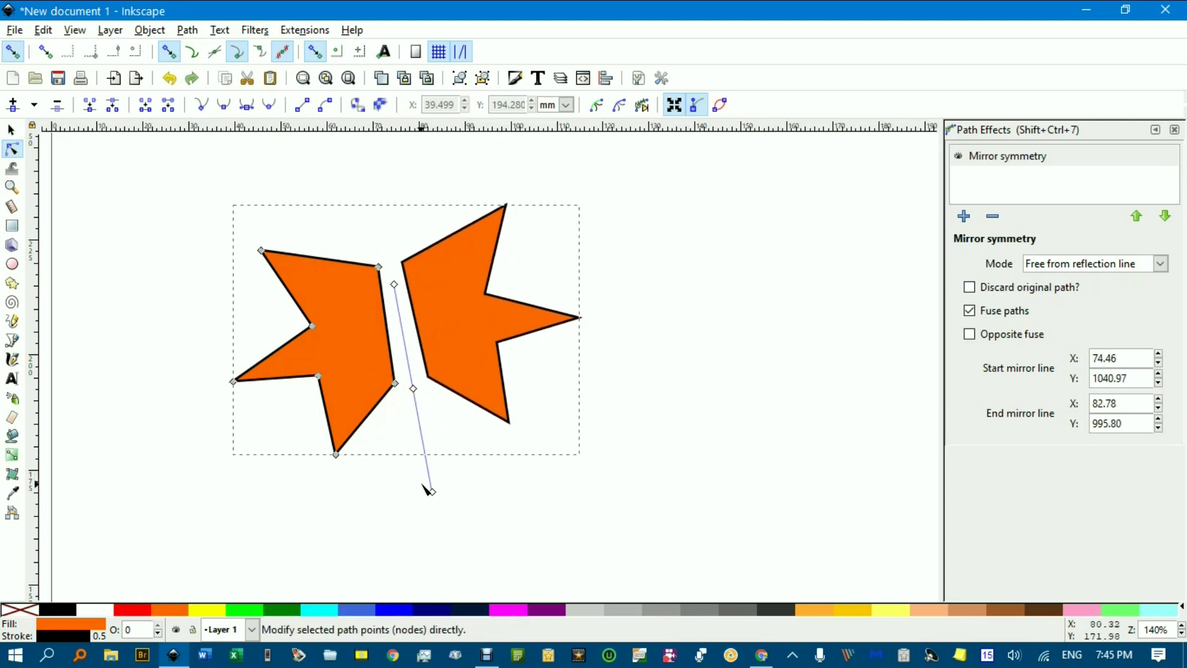
left_click_drag(432, 495, 376, 491)
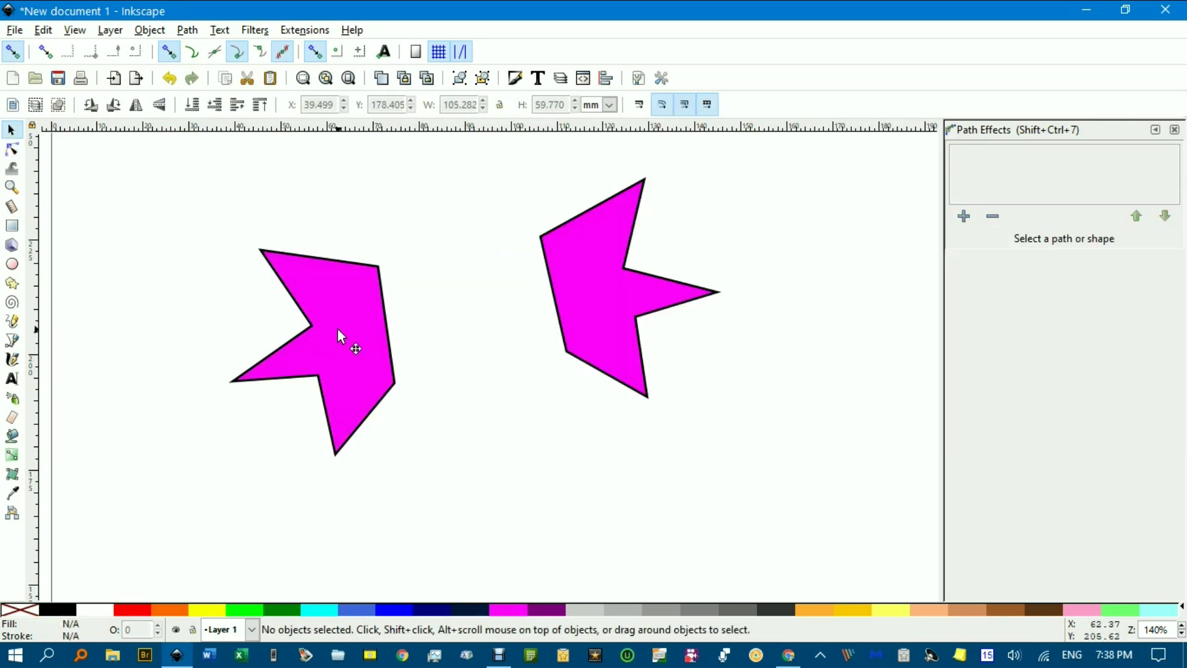
left_click(337, 330)
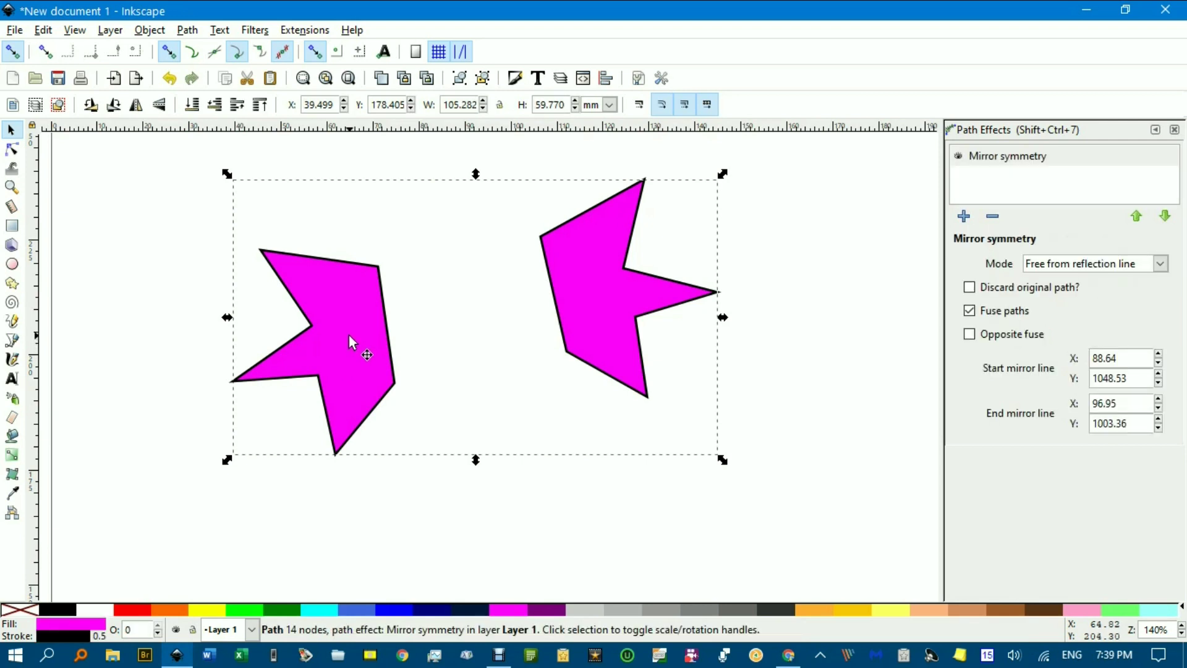
- Ungroup the mirrored shape with Ctrl+Shift+G and fill it cyan
key("ctrl+shift+g")
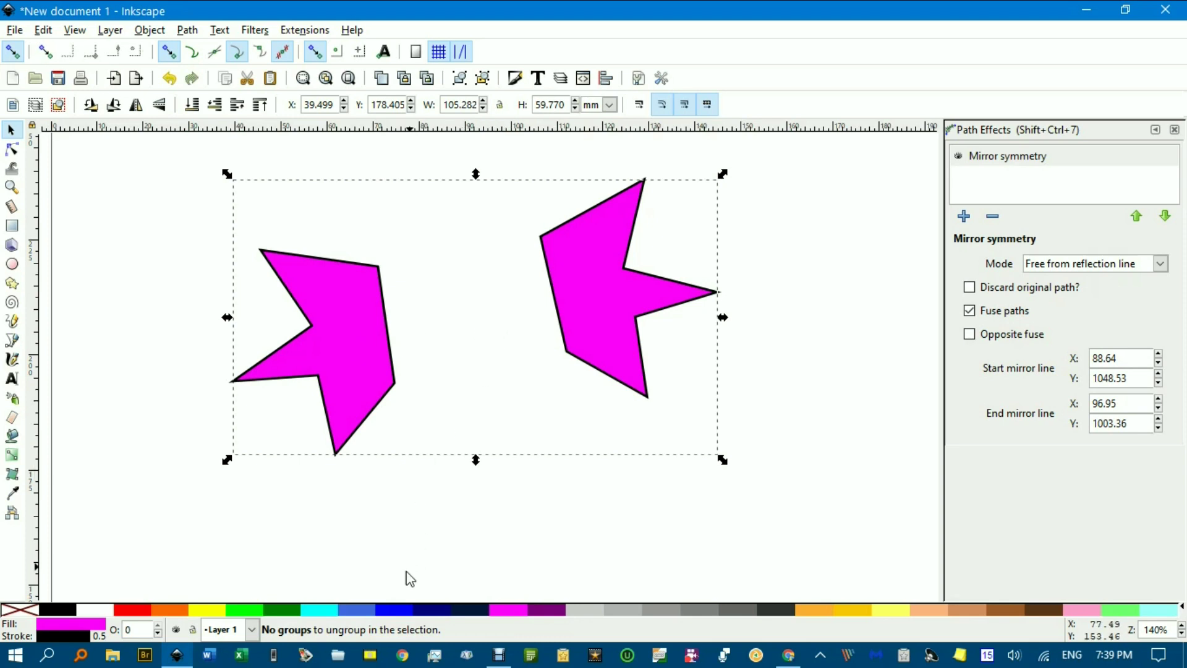
left_click(328, 608)
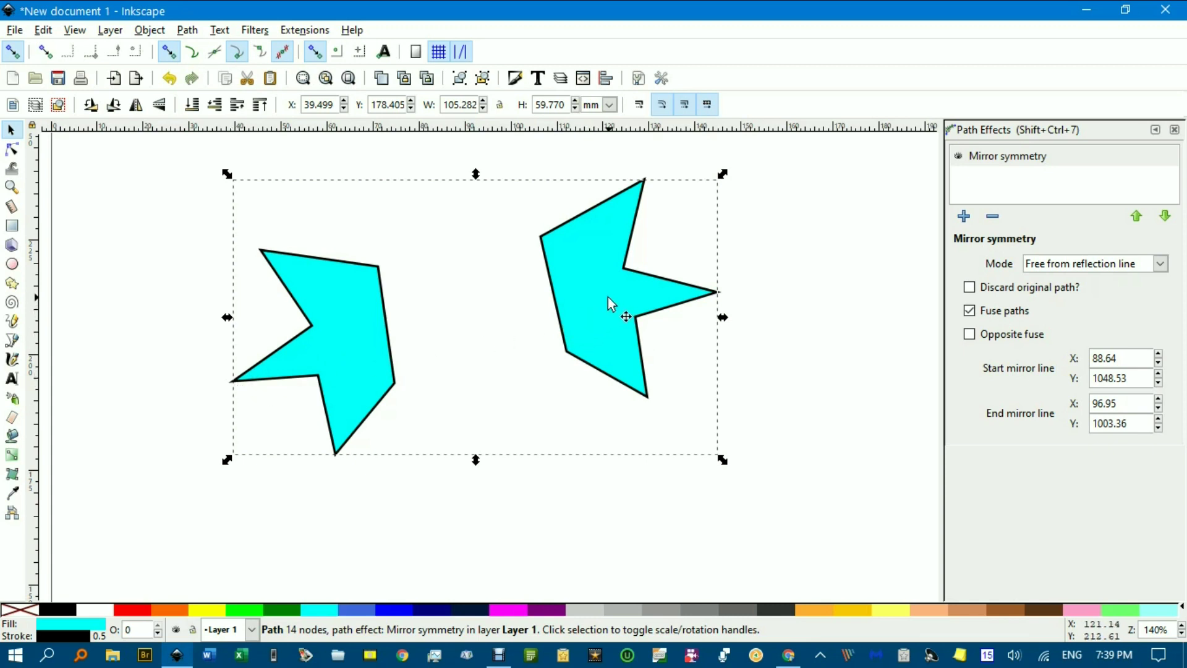
- Convert the mirrored shape with Object to Path, then Break Apart into two shapes
left_click(187, 31)
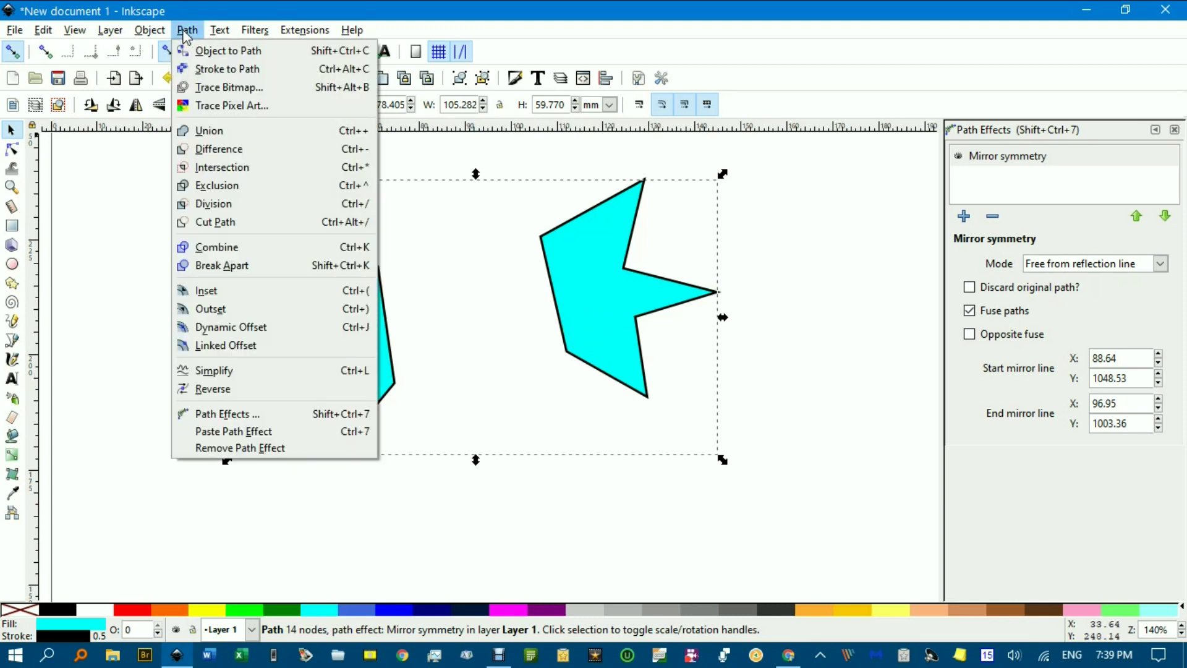
left_click(199, 51)
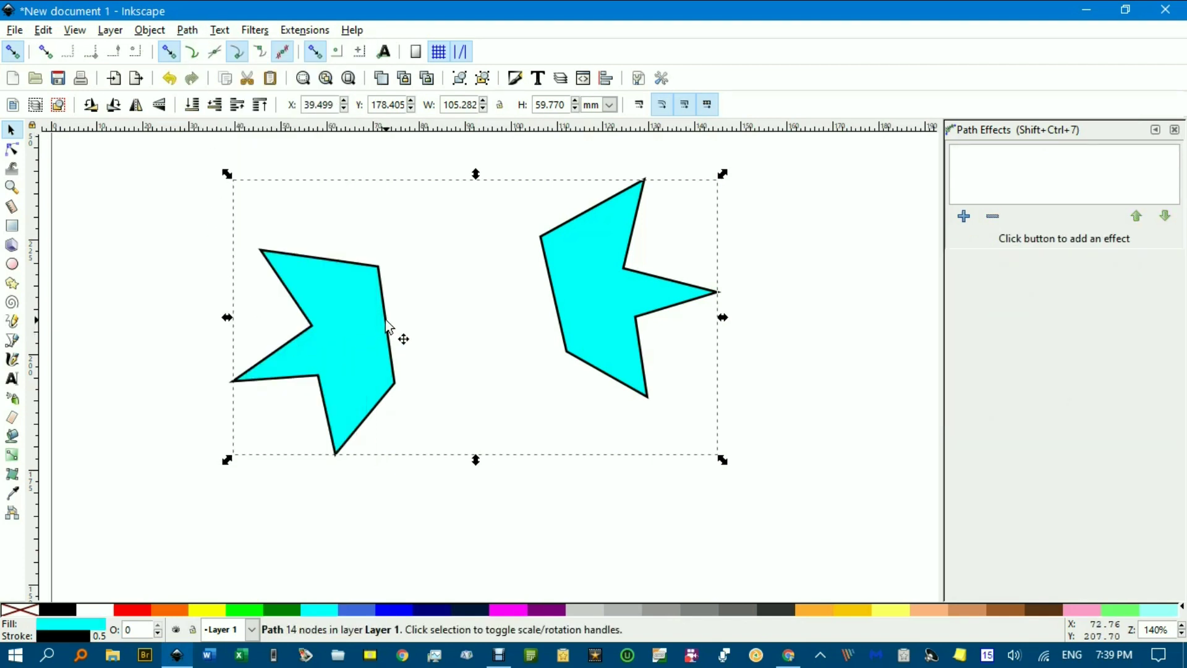
left_click(190, 31)
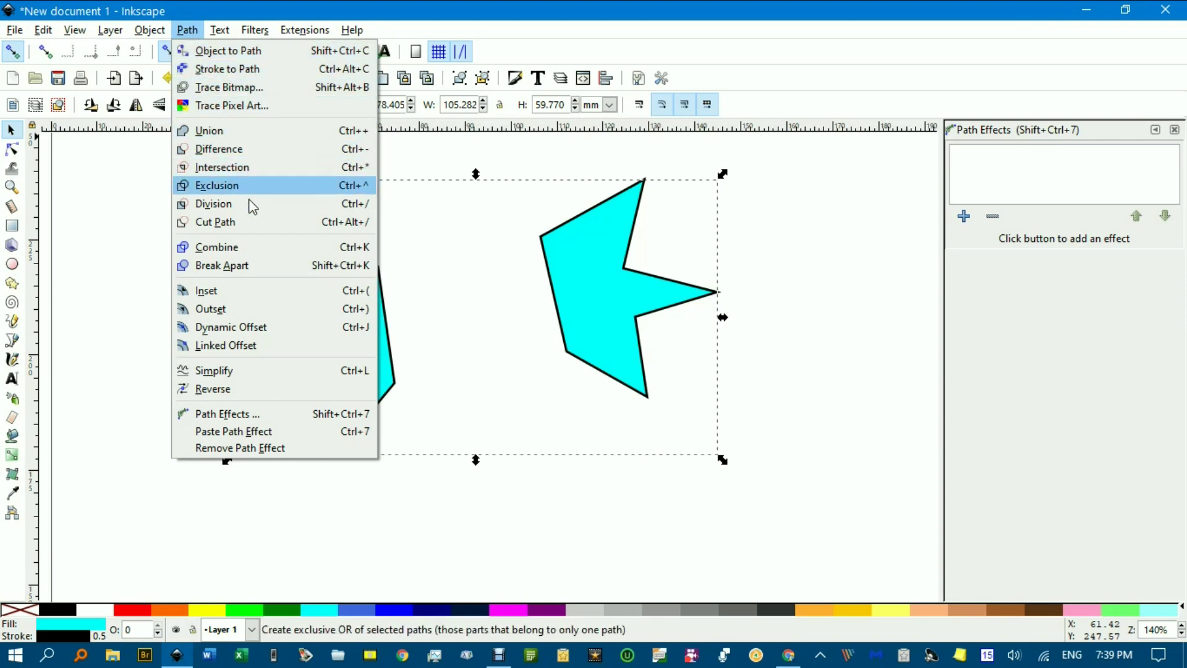
left_click(284, 266)
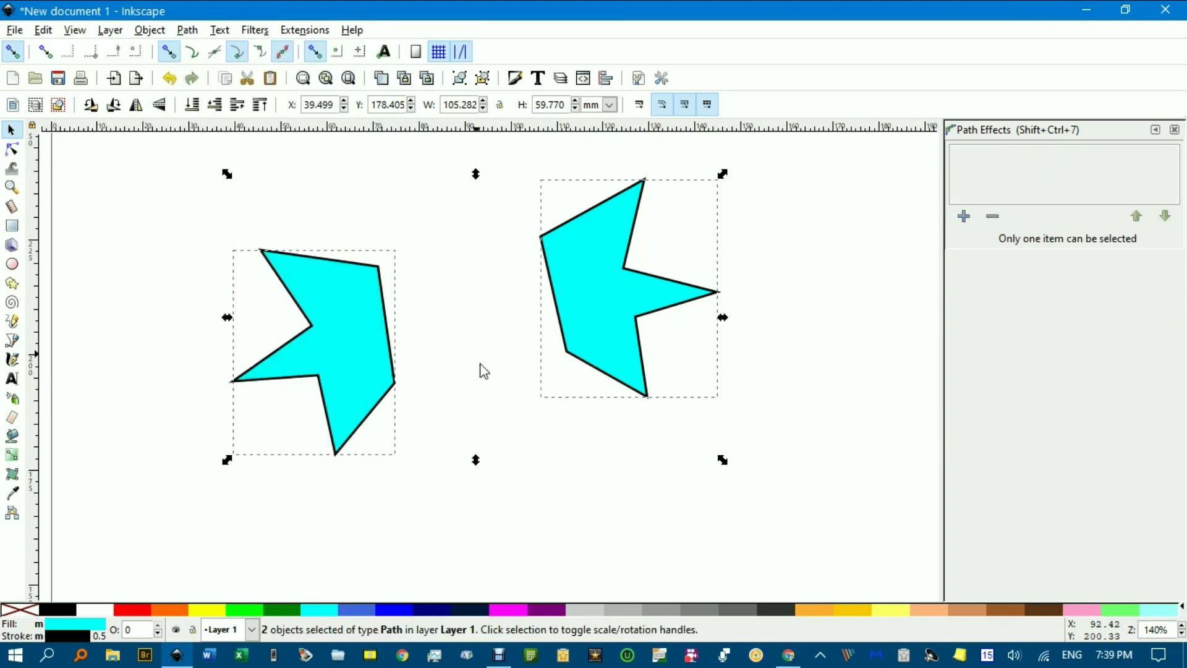
- Fill the left shape blue on its own, leaving its twin cyan
left_click(777, 434)
left_click(334, 338)
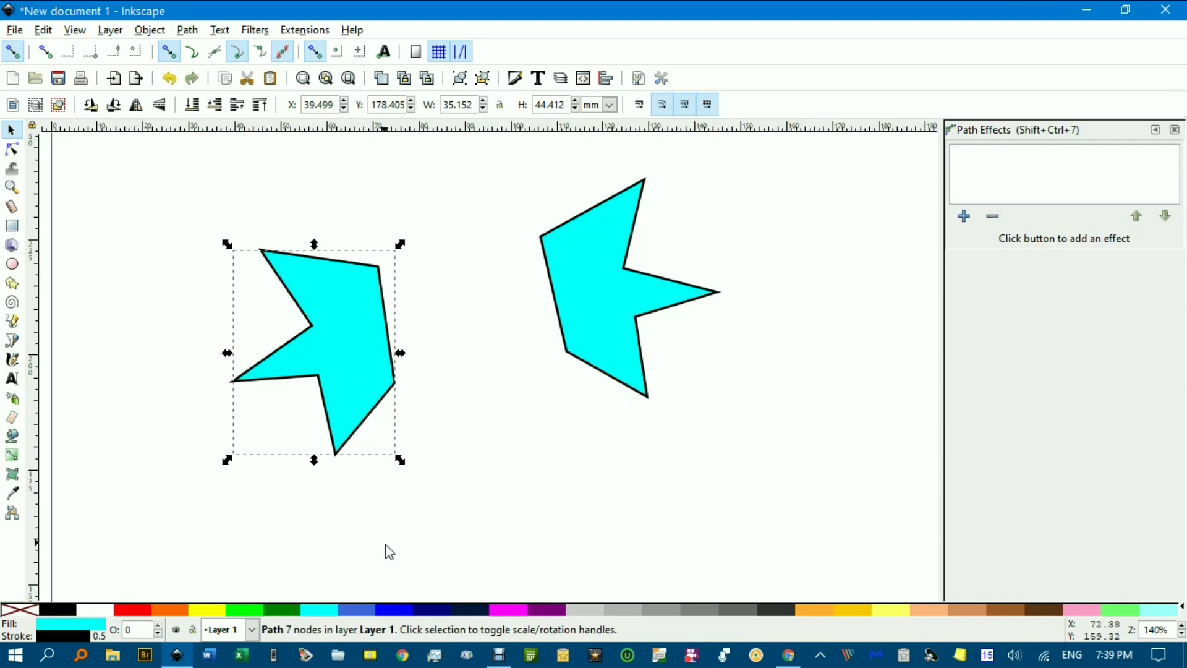
left_click(400, 611)
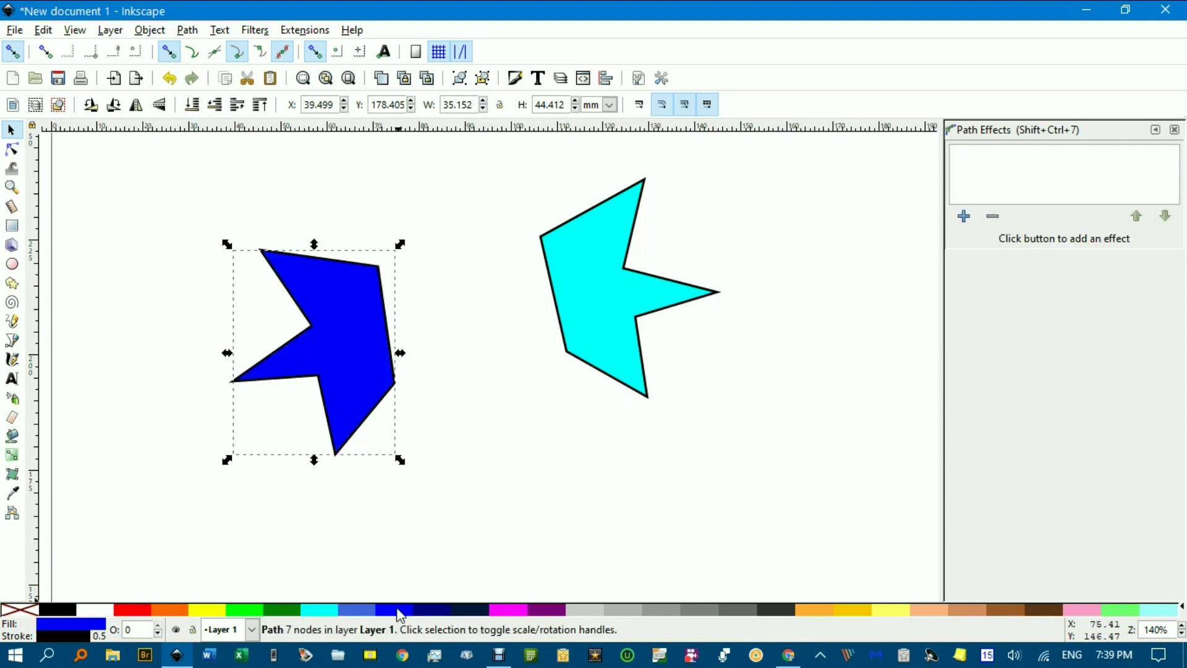
left_click(547, 468)
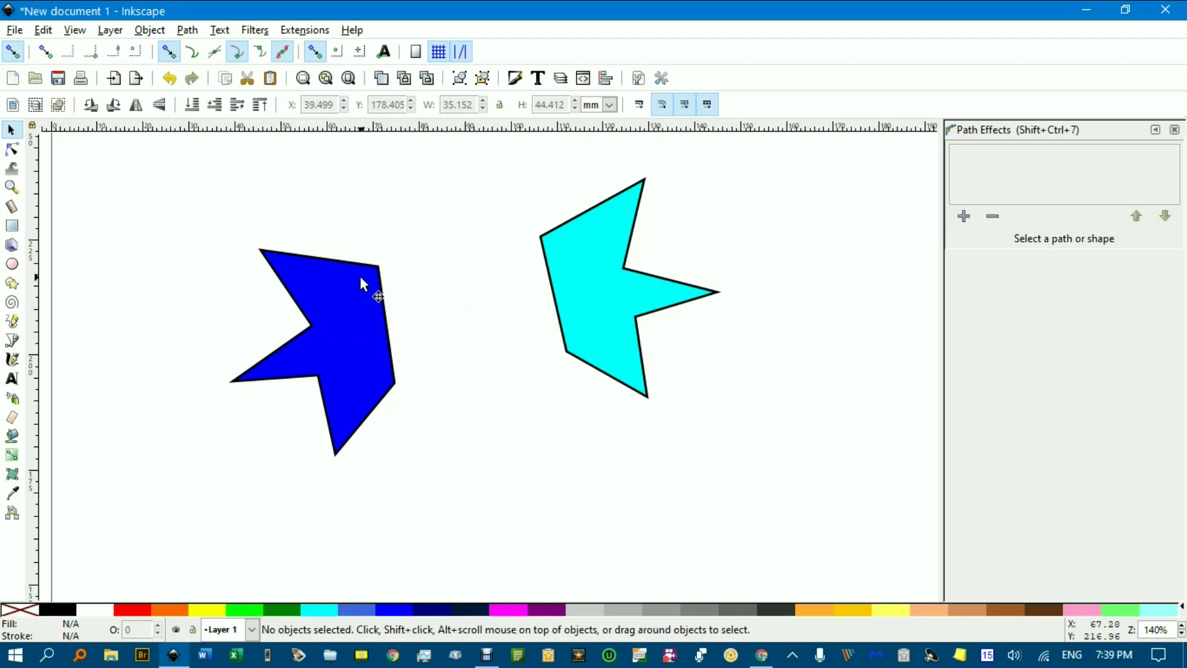
- Draw a black line between the shapes, rotate it 90° CCW and stretch it about twice as long
key("b")
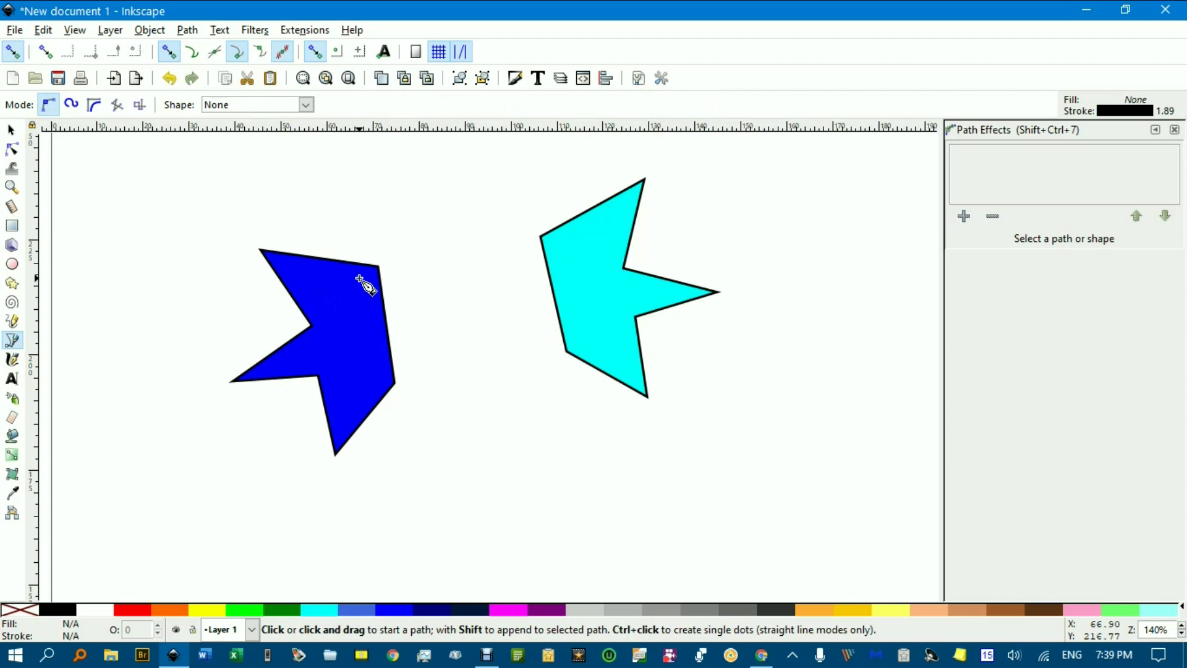
left_click(386, 268)
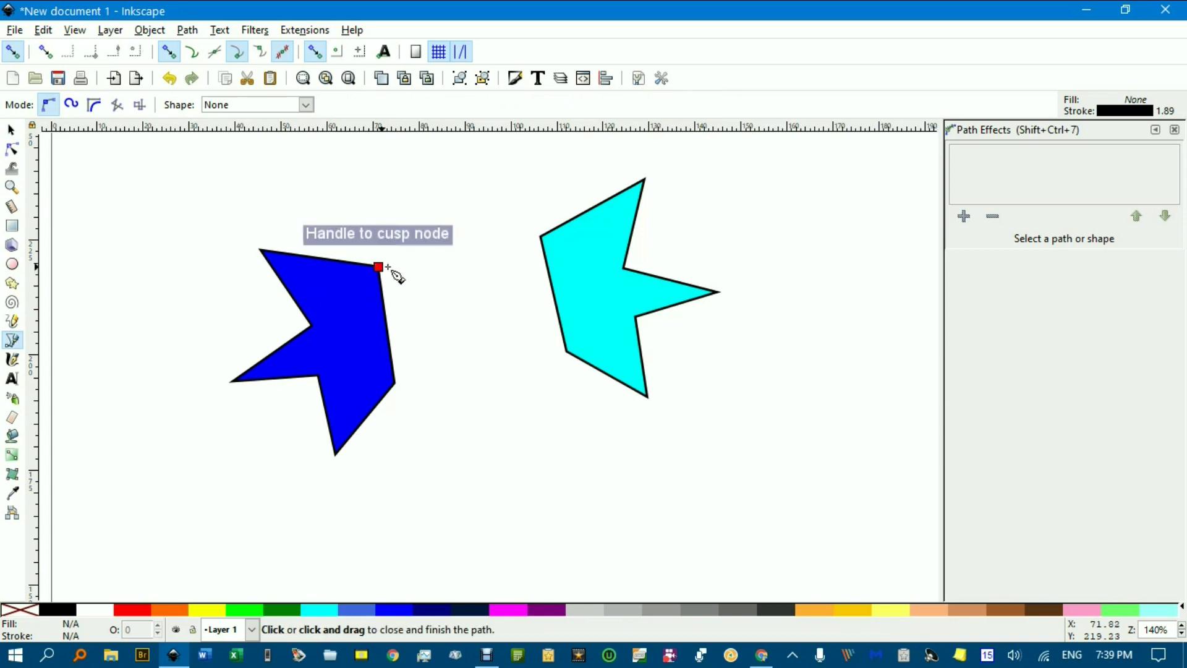
double_click(541, 238)
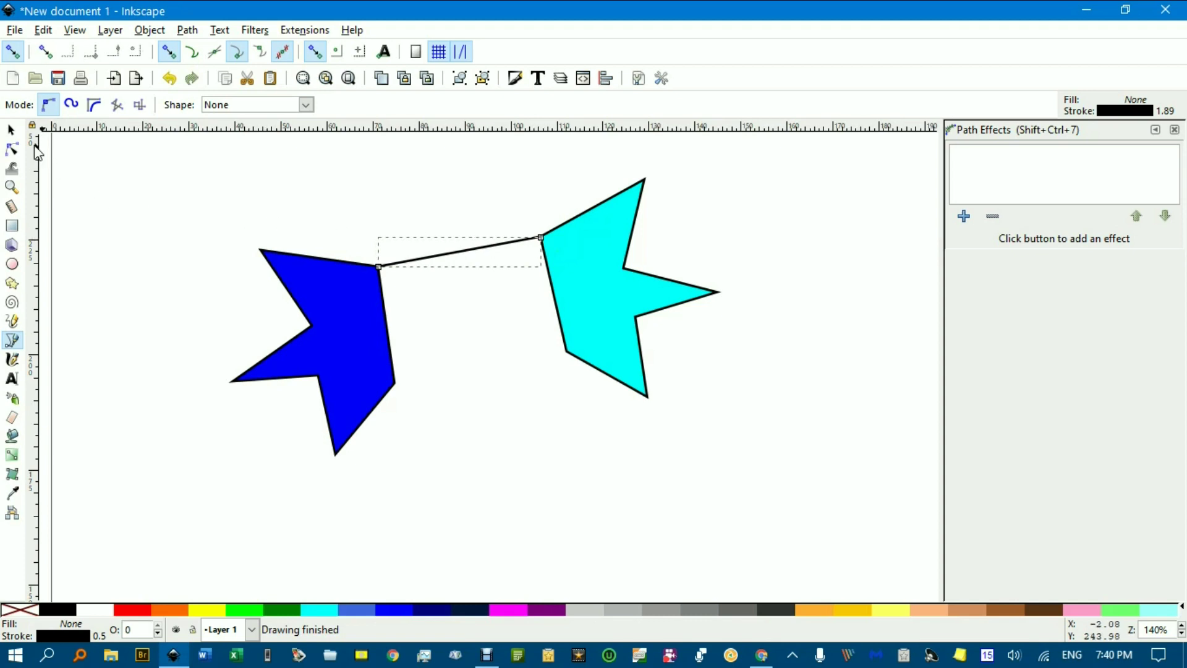
left_click(12, 129)
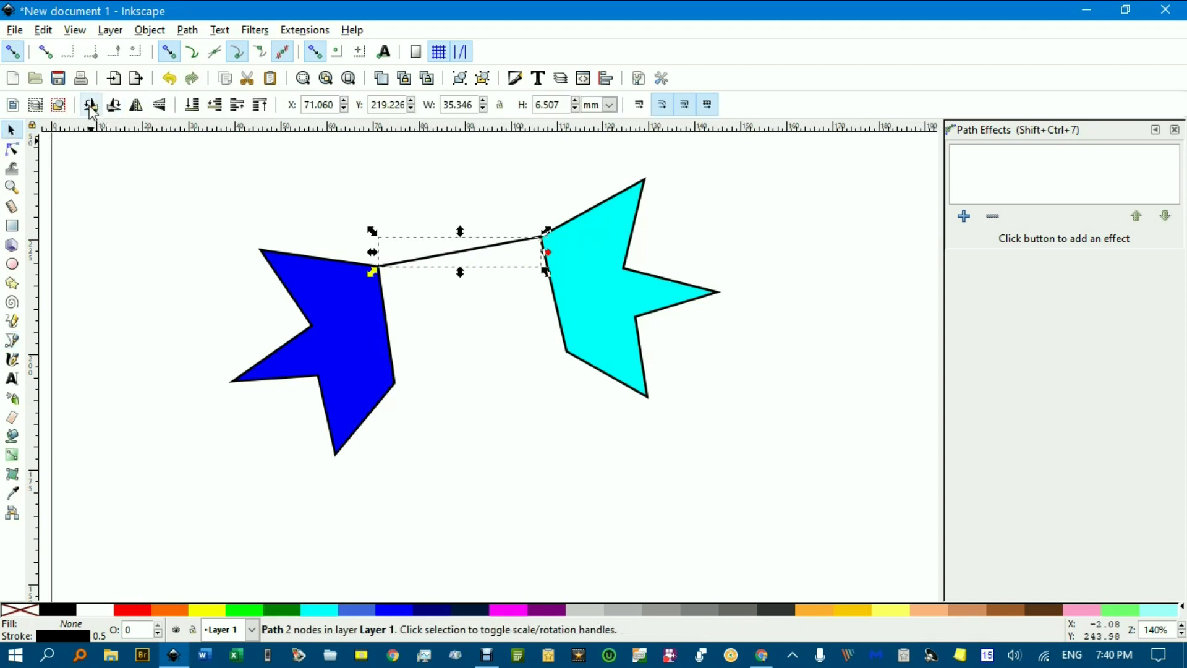
left_click(90, 105)
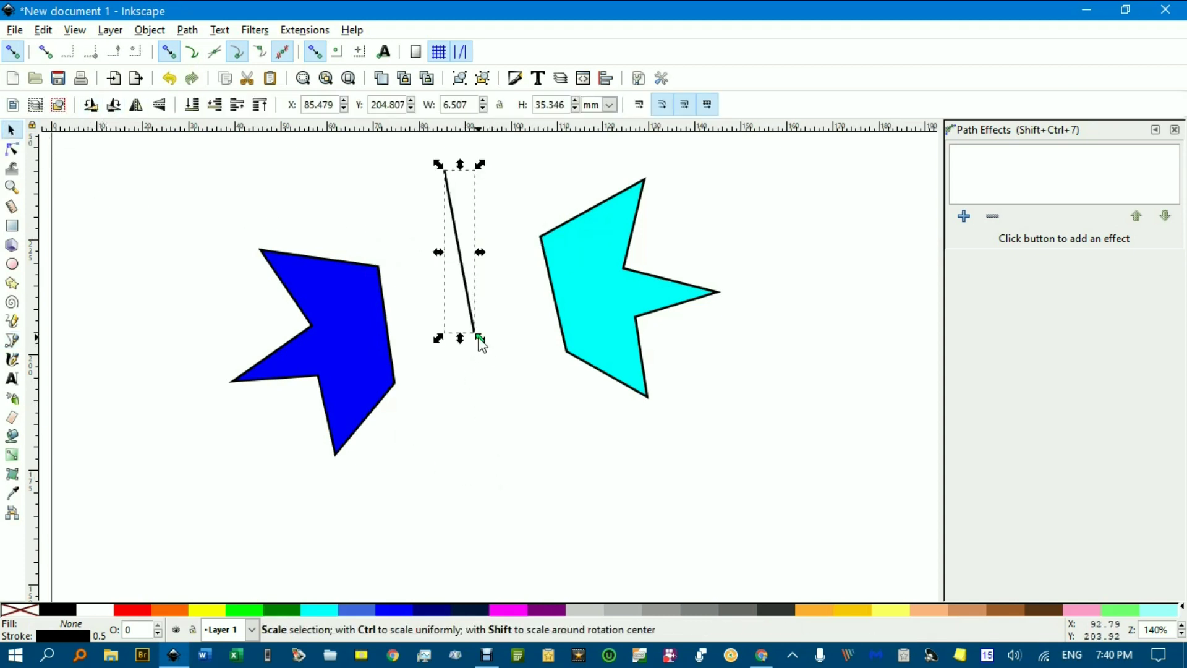
left_click_drag(479, 338, 558, 524)
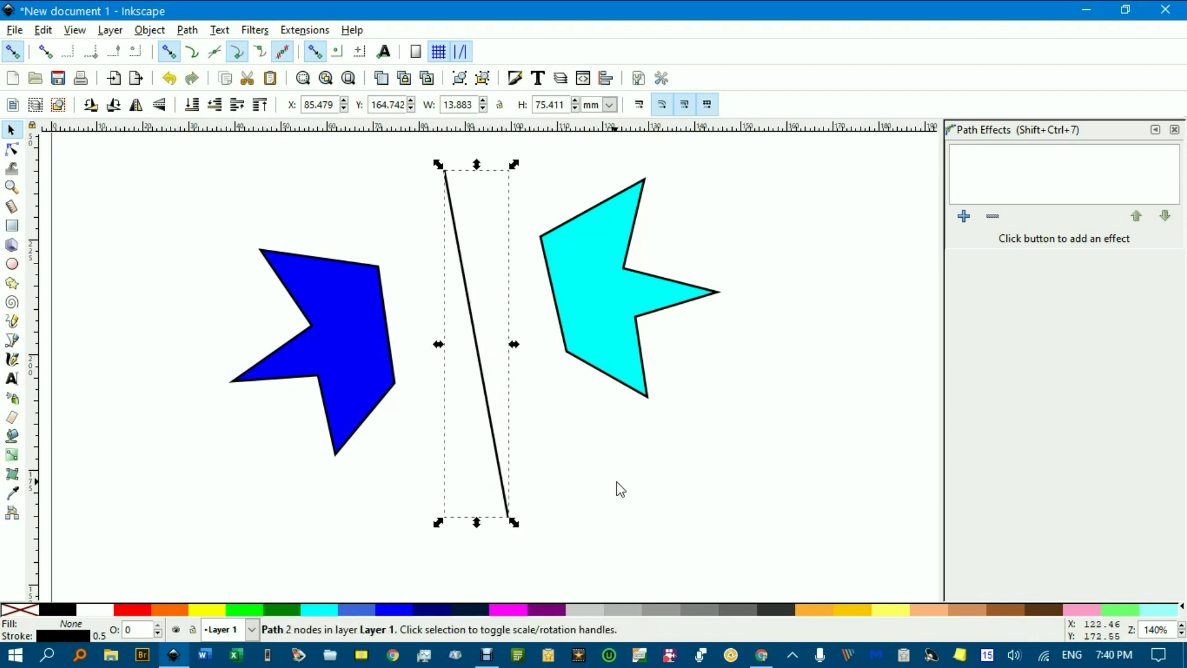
left_click(680, 488)
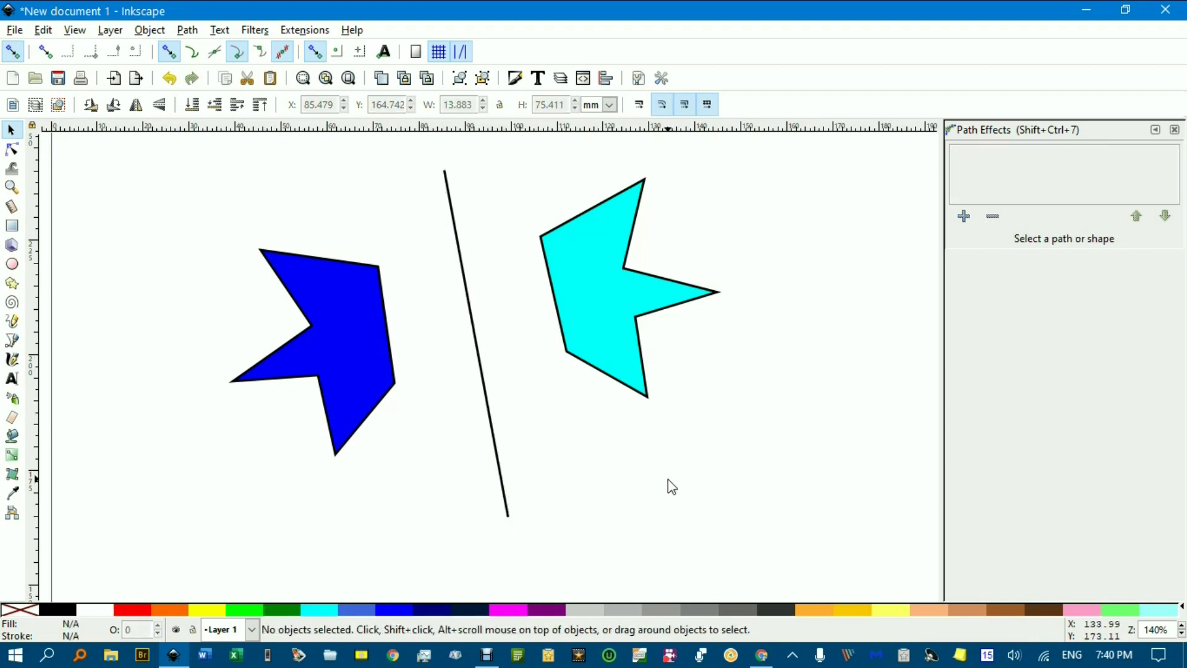